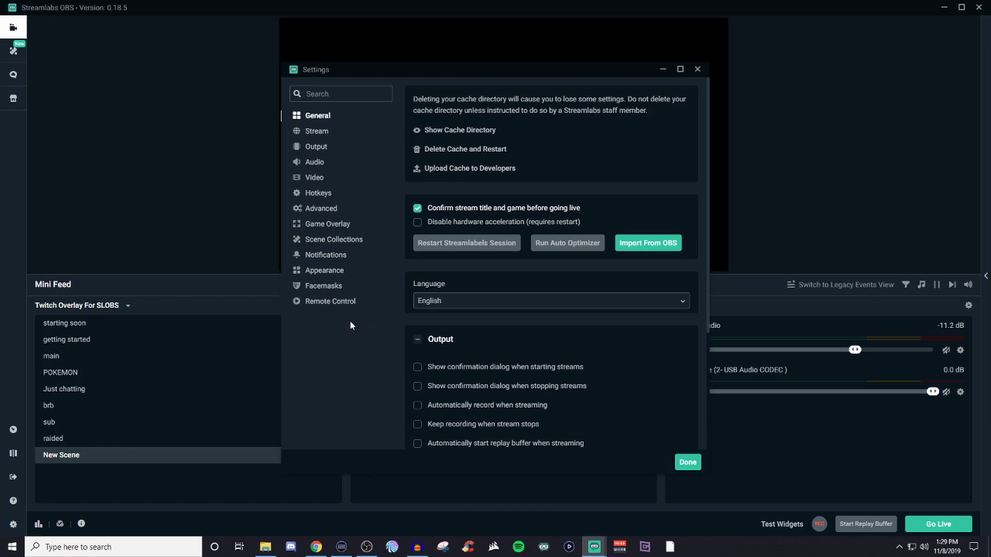
click(328, 213)
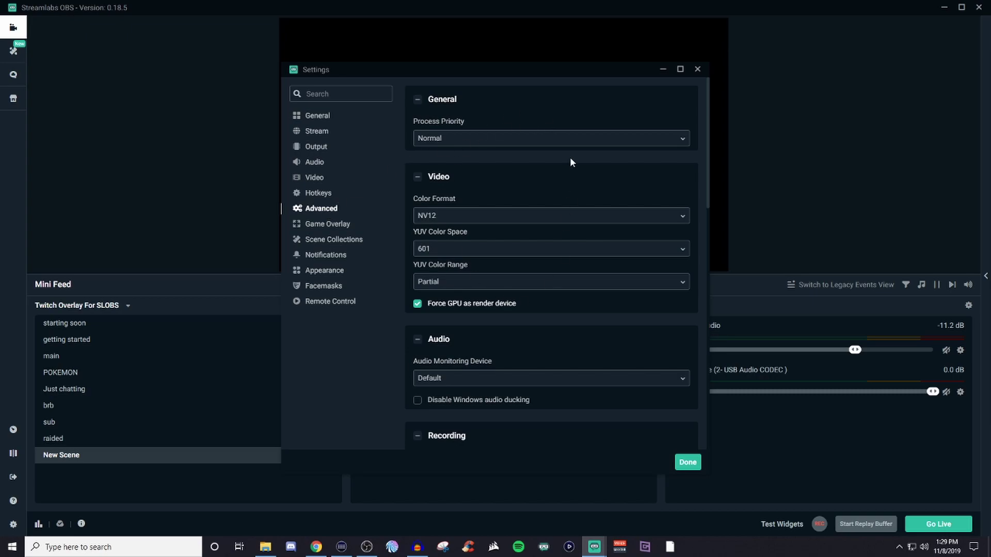
click(680, 145)
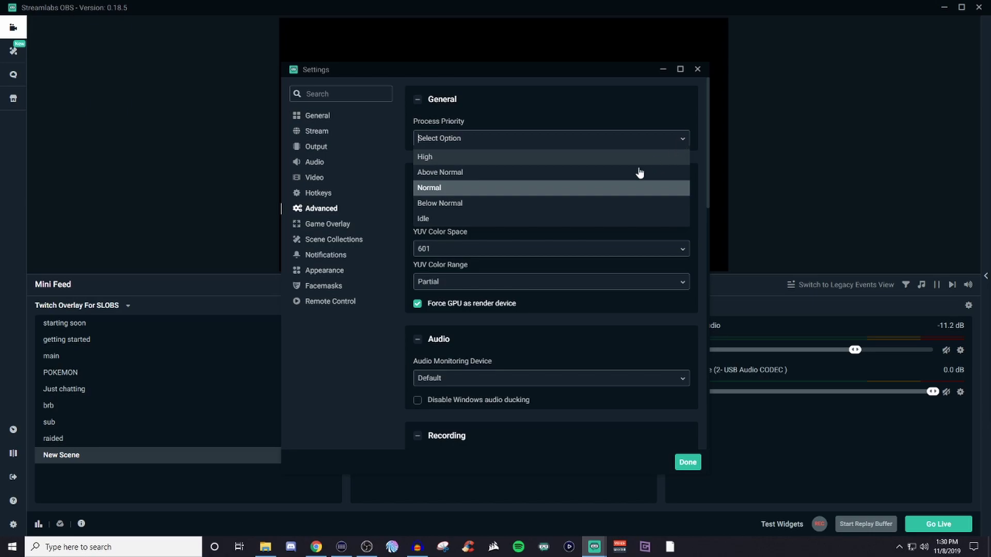
click(628, 190)
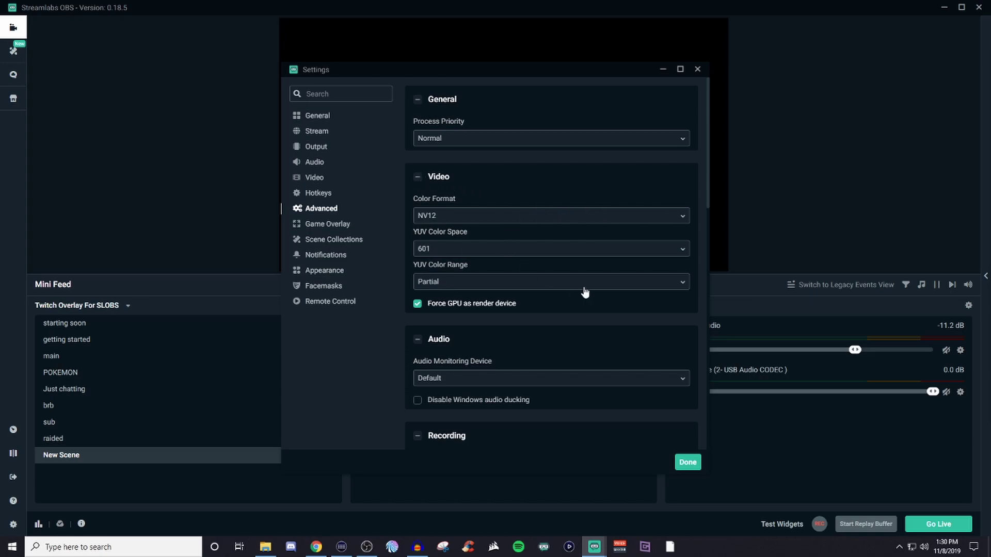
click(683, 284)
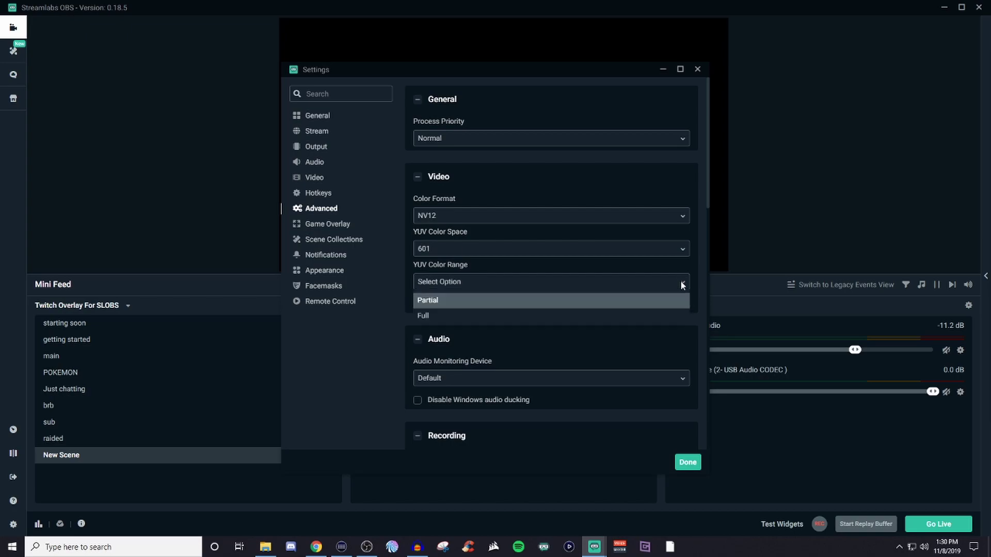
click(681, 286)
click(682, 249)
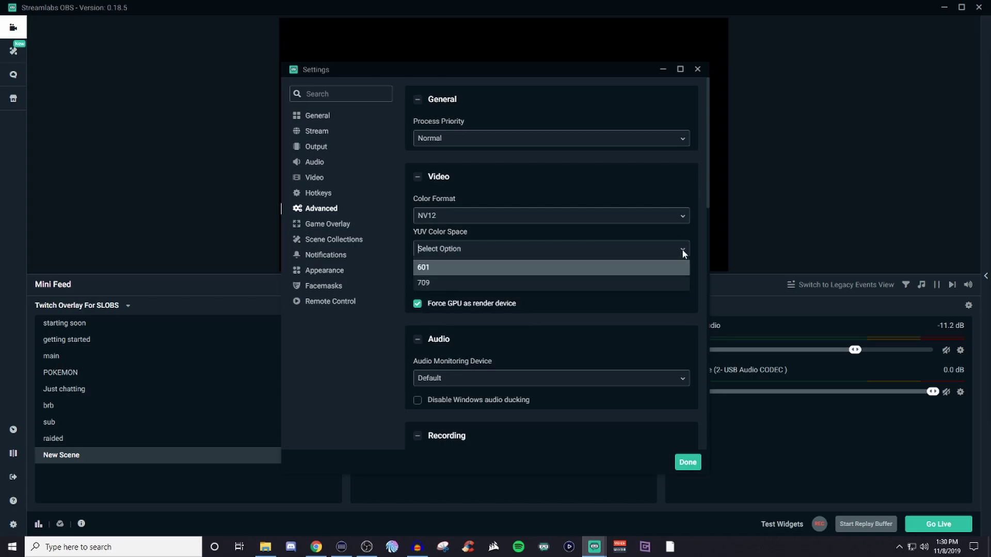
click(682, 249)
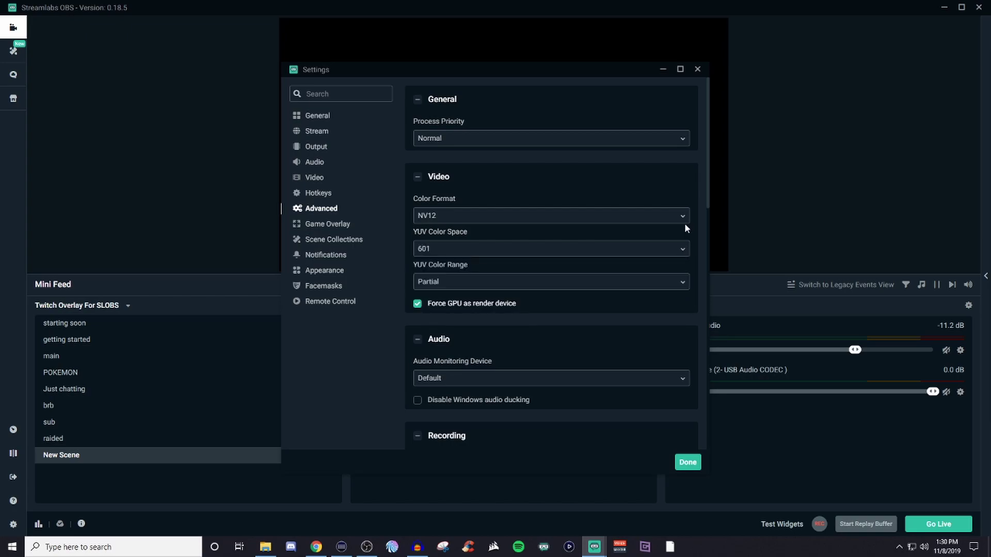
click(682, 217)
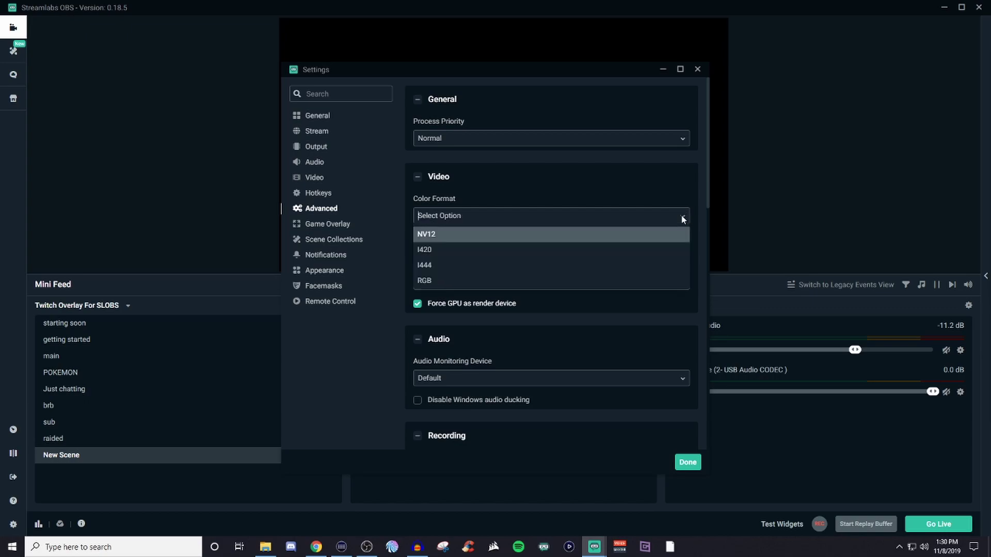
click(682, 217)
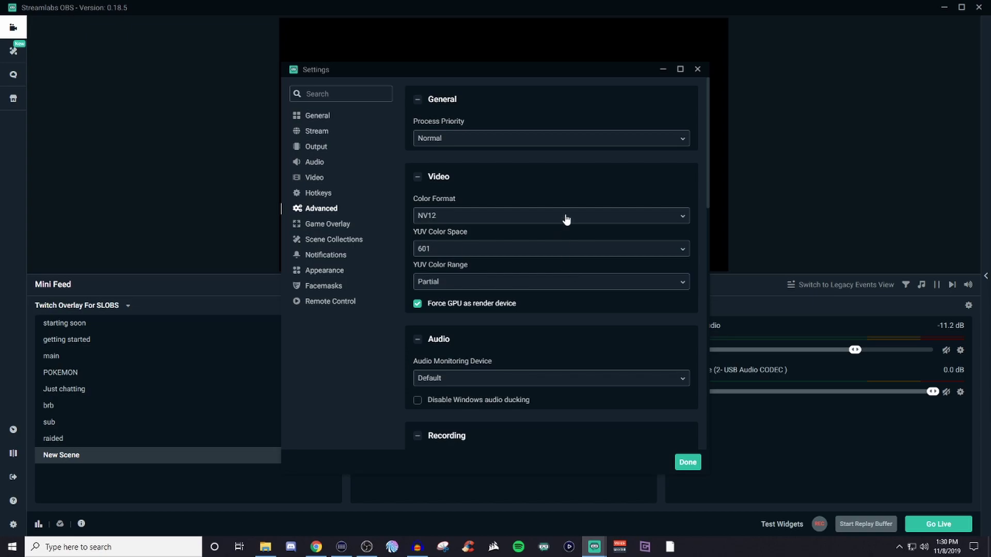
Step: Collapse the Video section and keep Default as the audio monitoring device
click(546, 181)
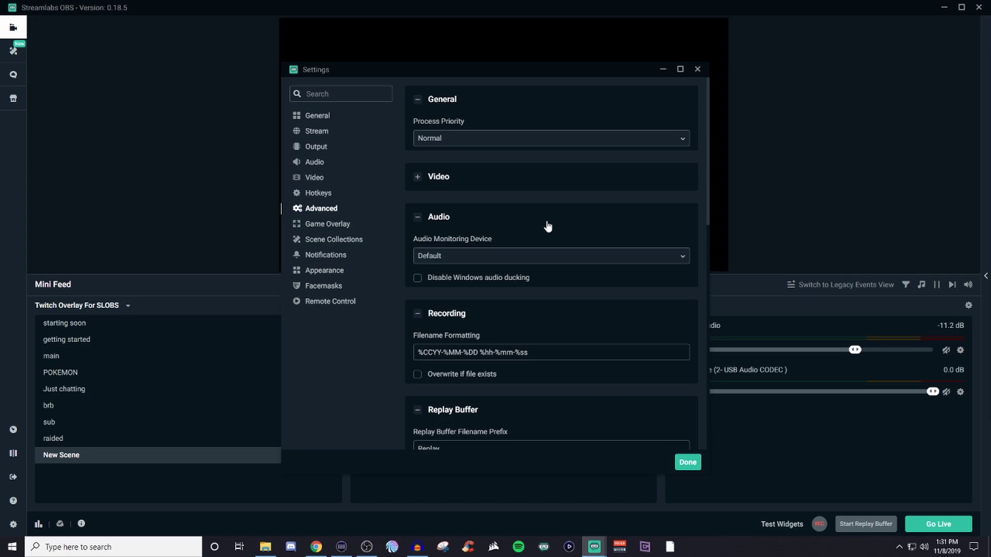
click(682, 256)
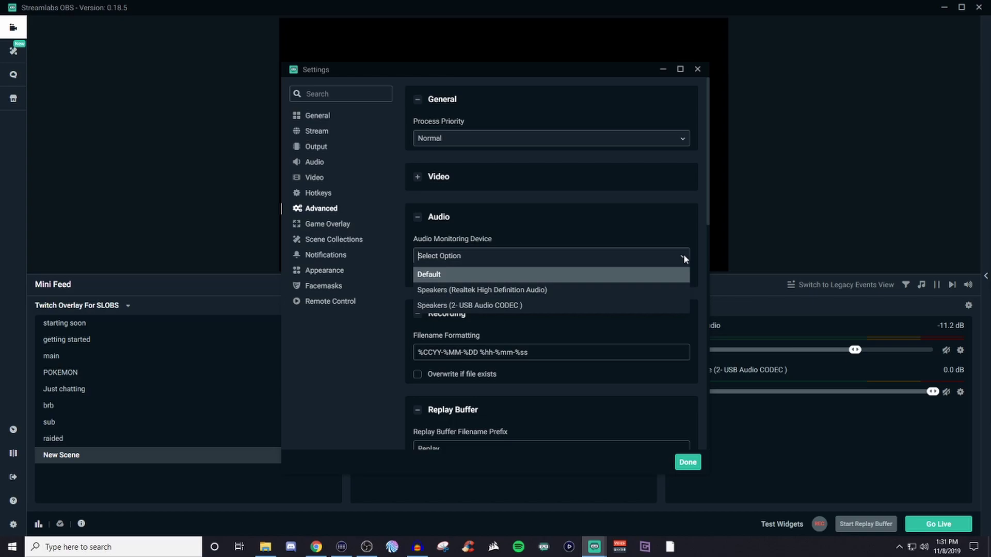
key(Return)
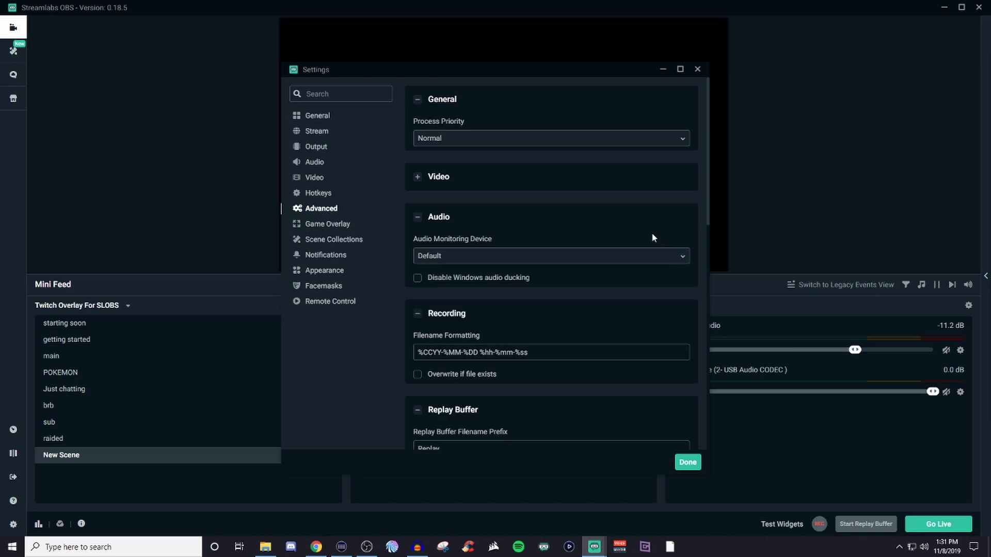
Step: Collapse the Audio, Recording and Replay Buffer sections of the Advanced settings
click(439, 217)
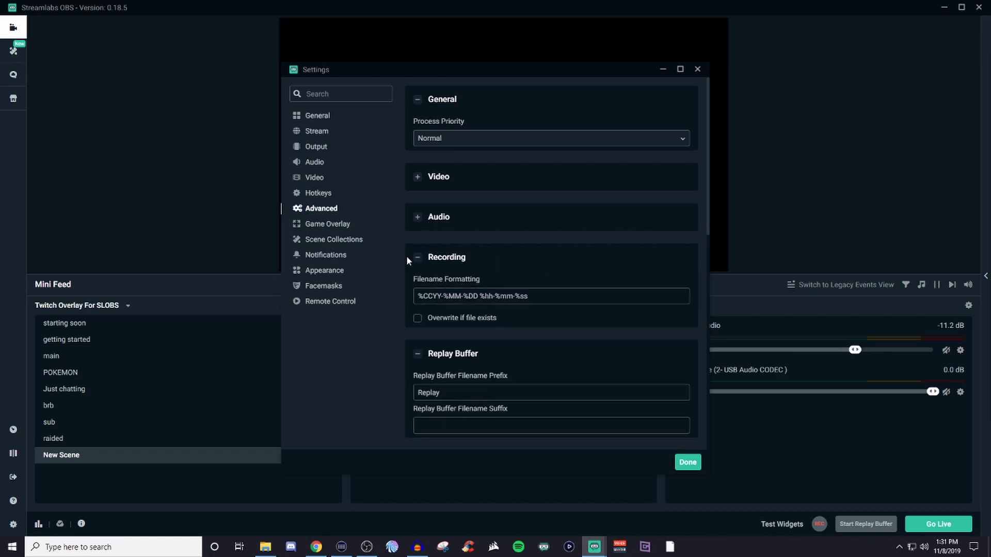
click(446, 260)
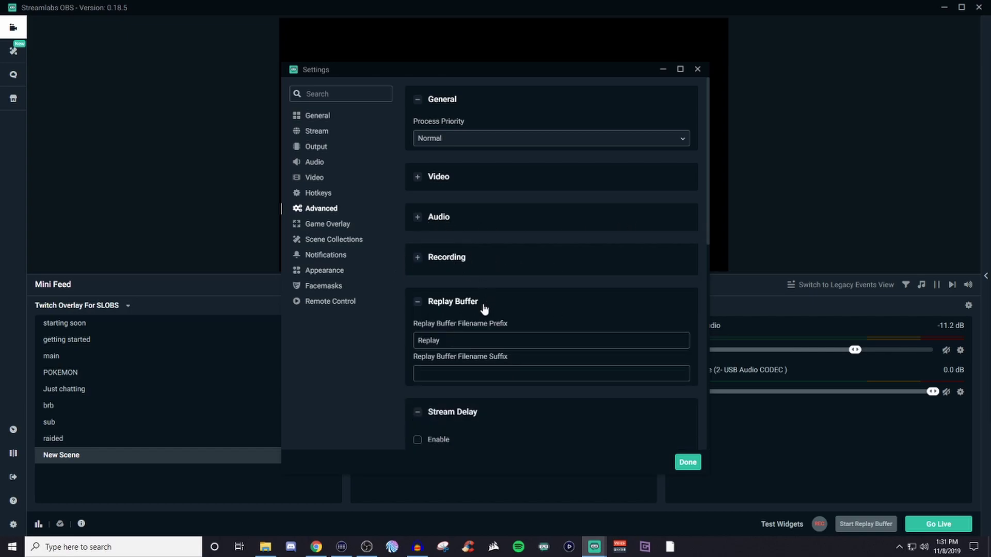
click(455, 298)
scroll(542, 283, down, 3)
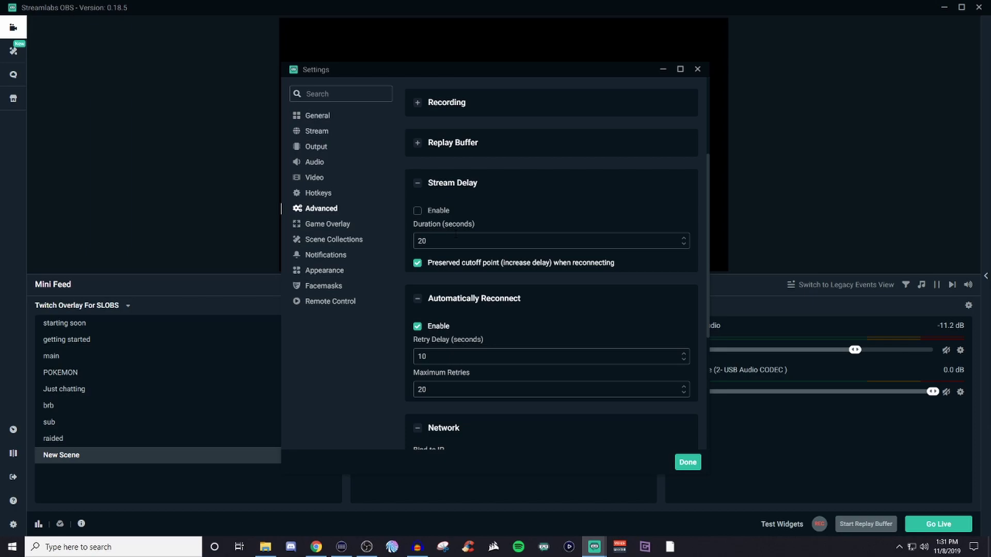
Step: Collapse the Stream Delay and Automatically Reconnect sections
click(476, 188)
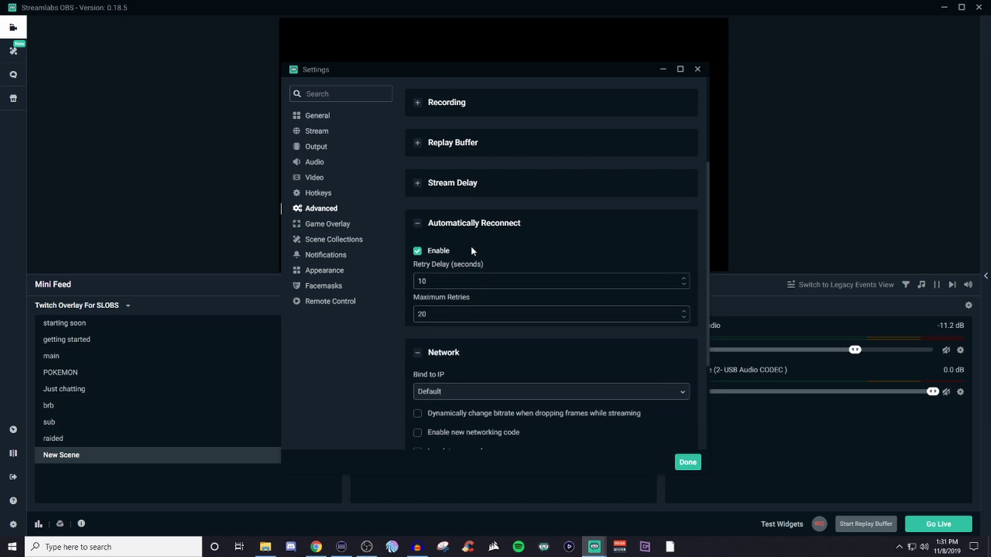
scroll(506, 246, down, 1)
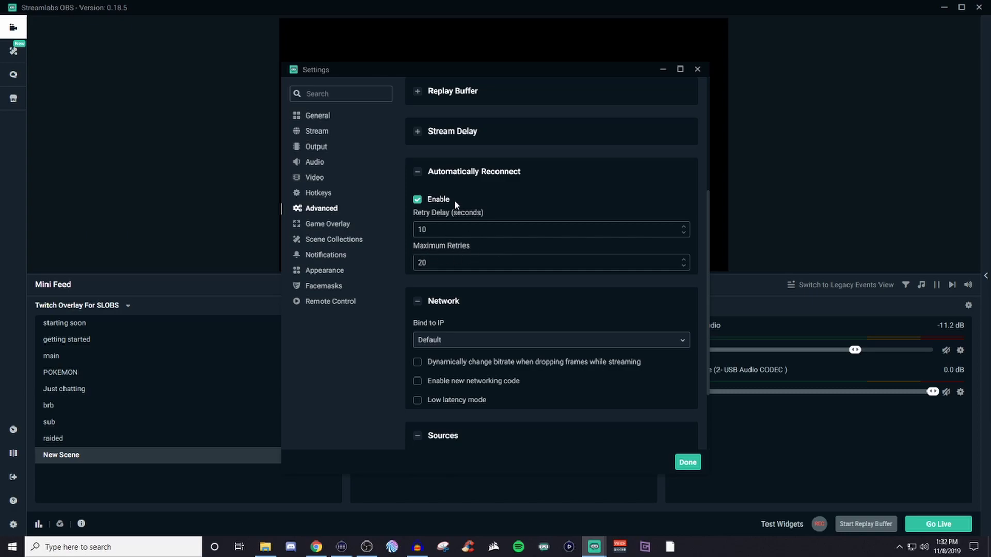
click(467, 173)
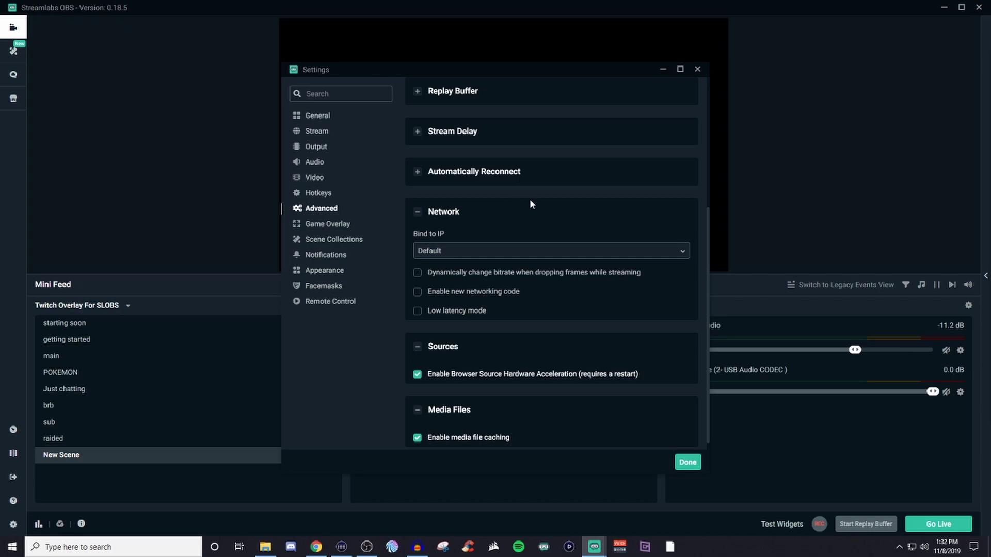
scroll(530, 200, down, 1)
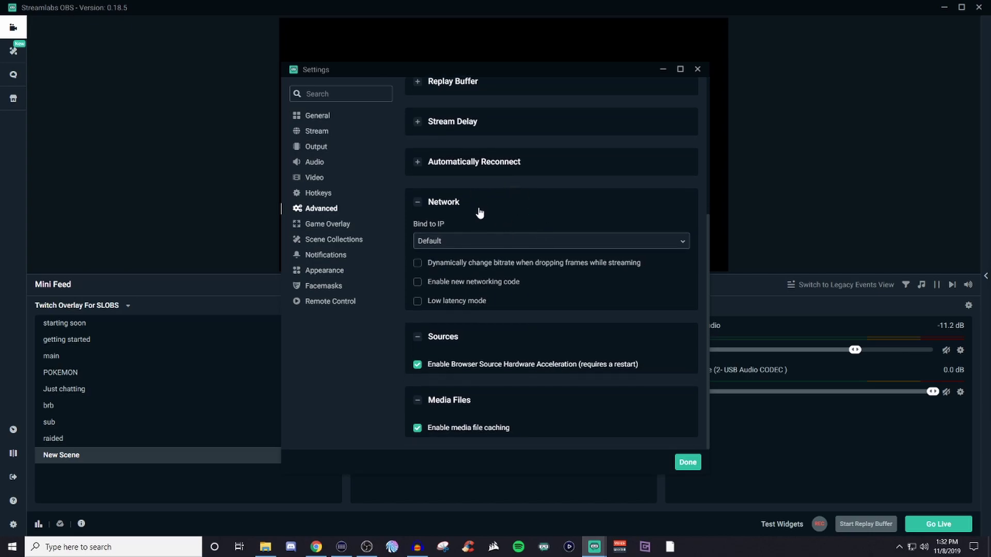
Step: Collapse the Network, Sources and Media Files sections and scroll back up to General
click(448, 204)
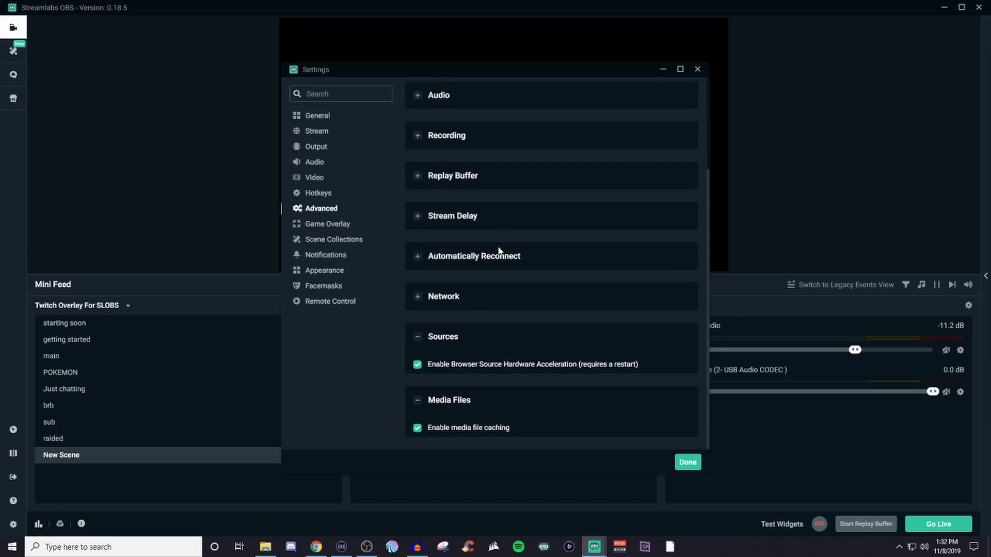
click(443, 341)
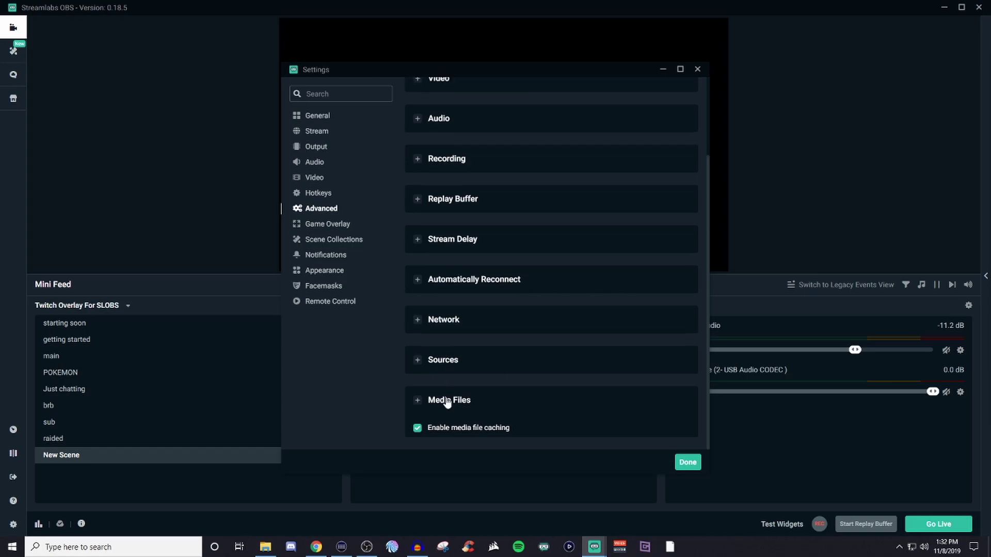
click(447, 402)
scroll(452, 217, up, 3)
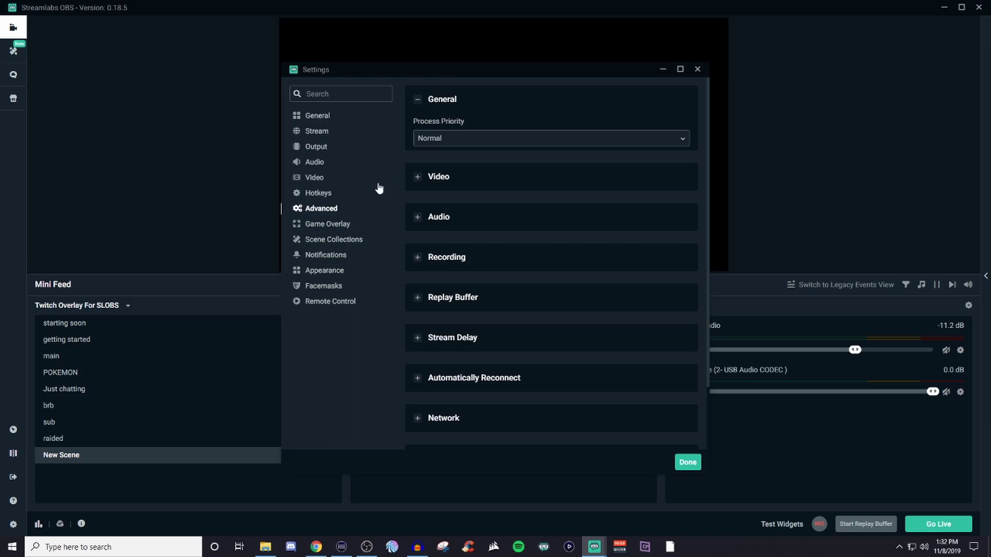
Step: In Game Overlay settings, enable the in-game overlay and its positioning mode
click(319, 226)
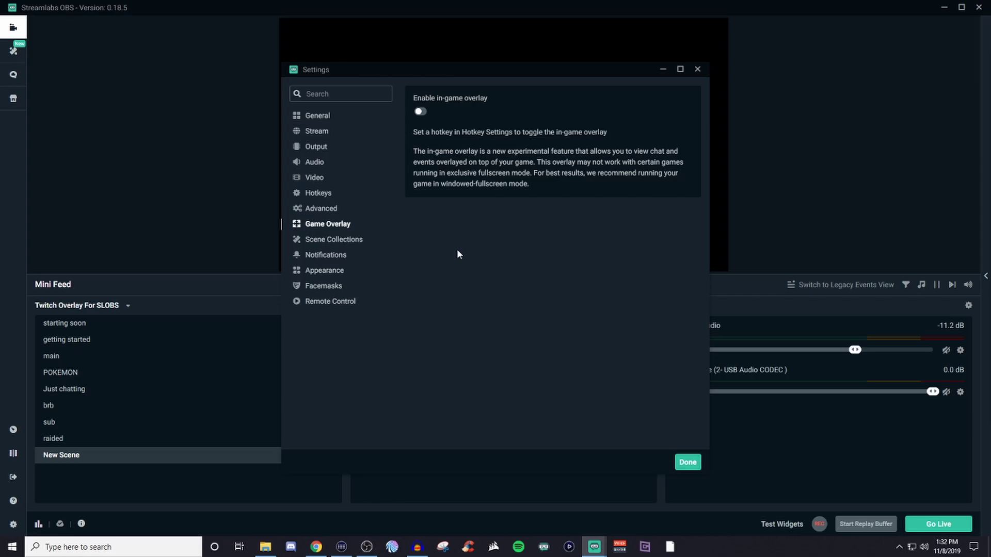
click(422, 111)
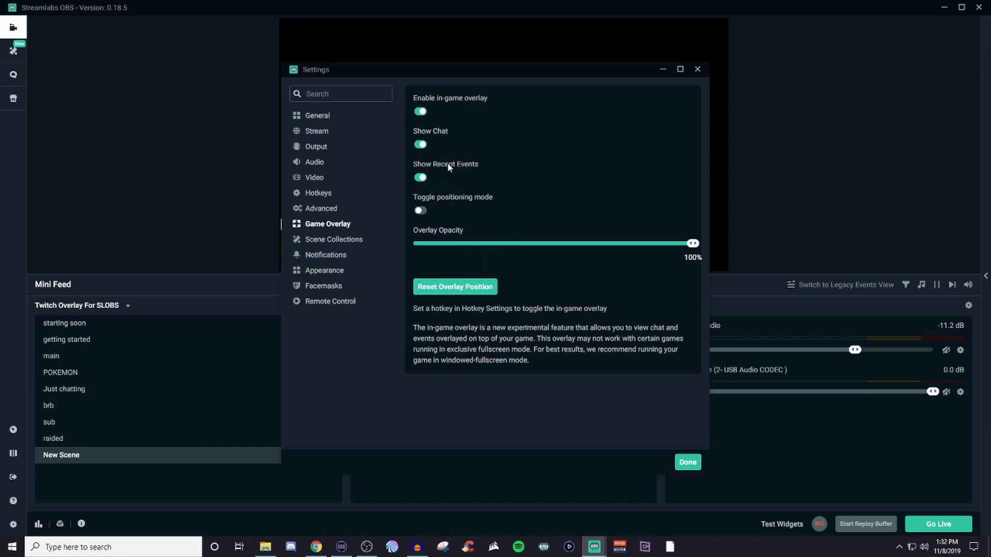
click(420, 211)
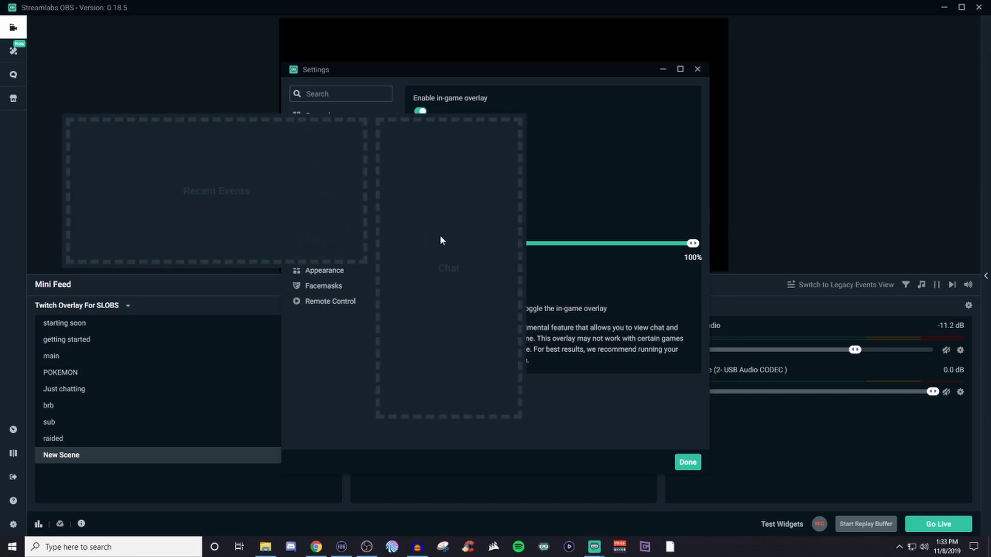
Step: Place Chat at the right edge and Recent Events at bottom right, then disable positioning and the overlay
drag(440, 240, 878, 159)
drag(227, 194, 822, 433)
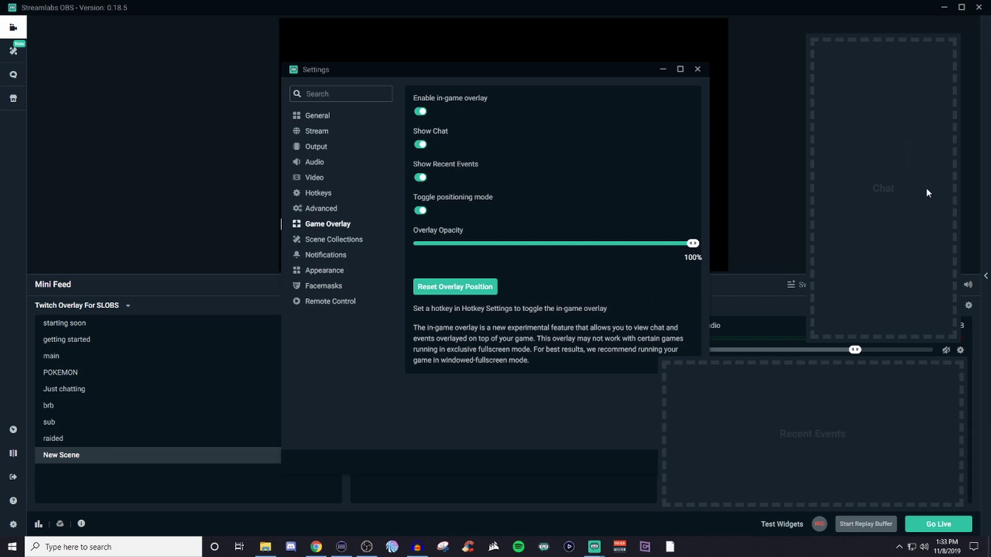
drag(926, 189, 936, 186)
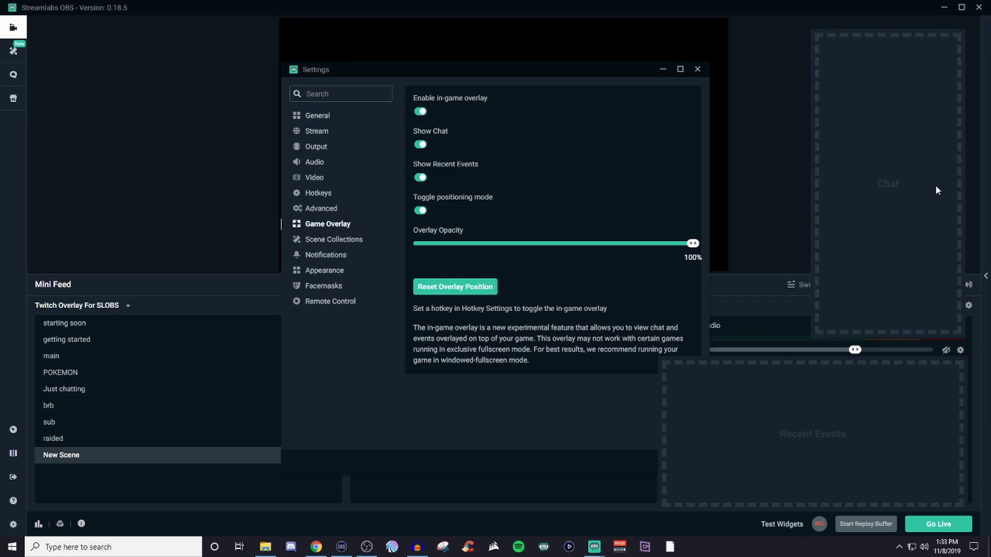
drag(863, 441, 859, 434)
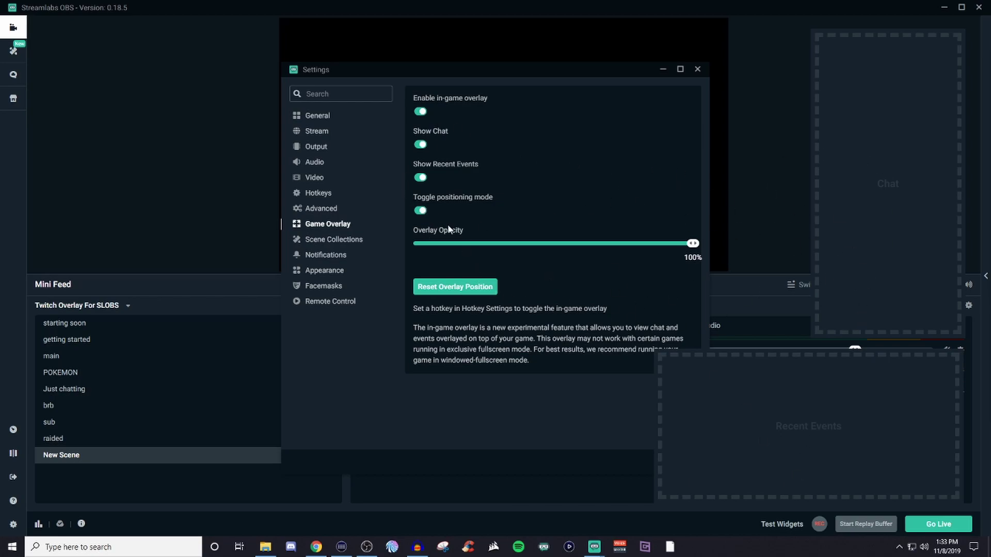
click(421, 211)
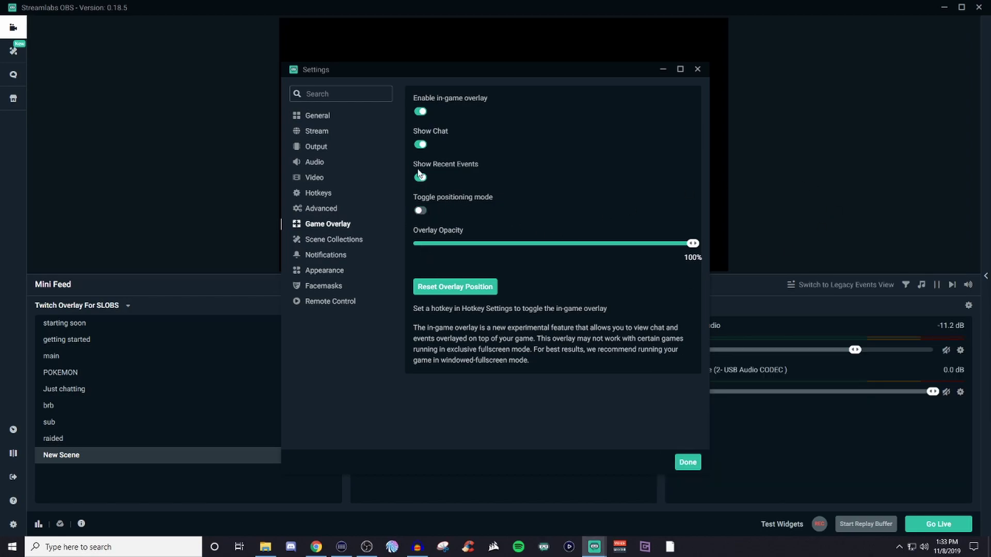
click(420, 112)
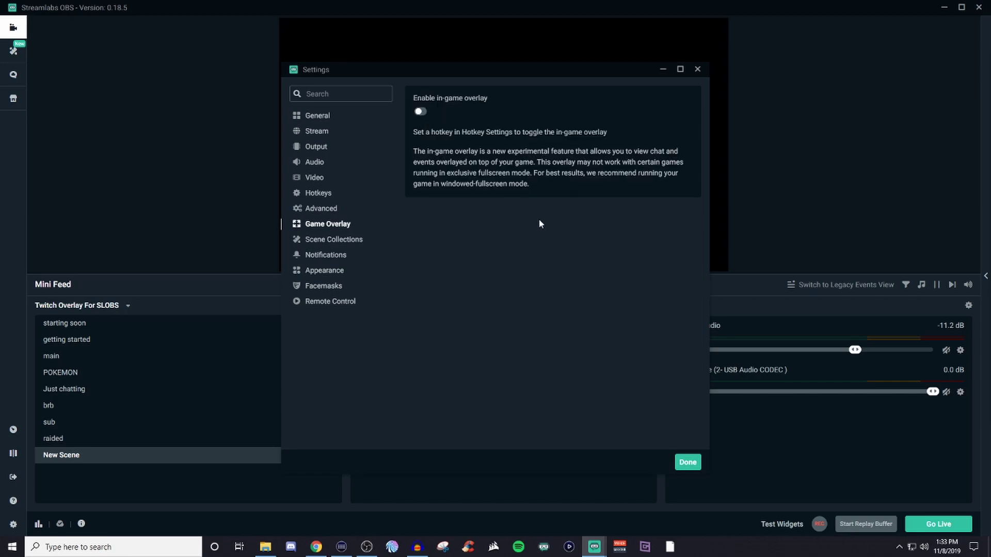
Step: Show the Scene Collections page with overlay and widget file export and import options
click(334, 241)
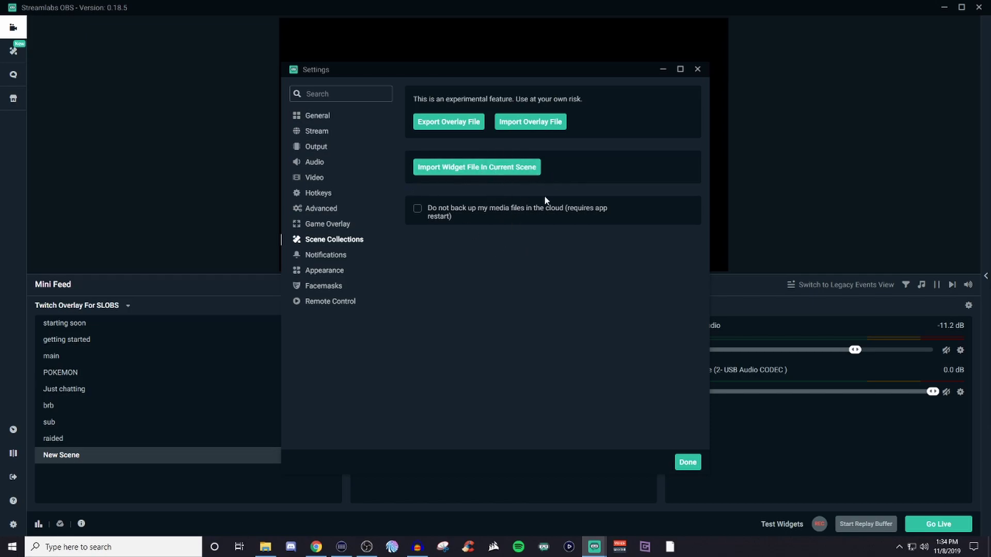
Step: Show the Notifications page with 15% skipped-frames and 10% dropped-frames thresholds
click(330, 256)
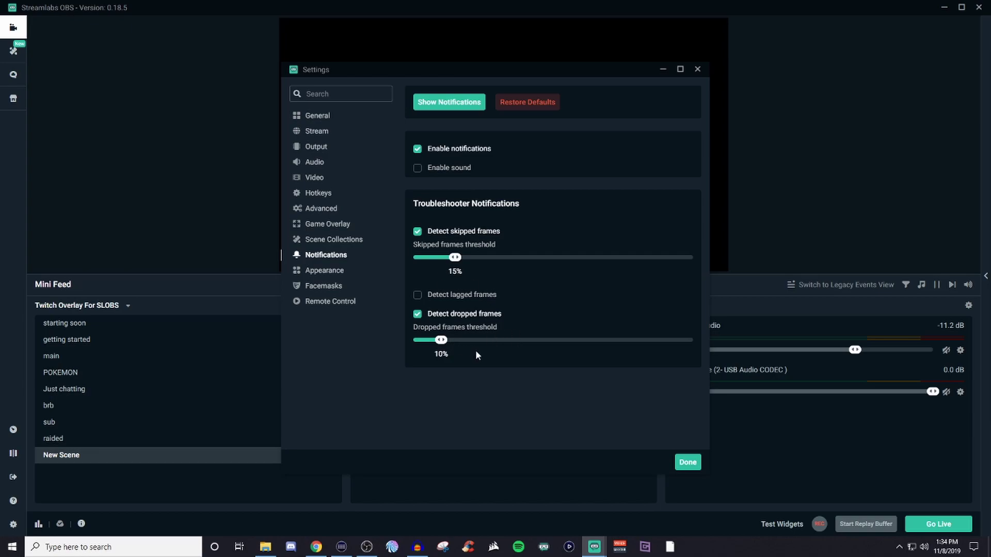
Step: In Appearance, keep the Night (Classic) theme and double-click-selects-group scene item selection mode
click(322, 272)
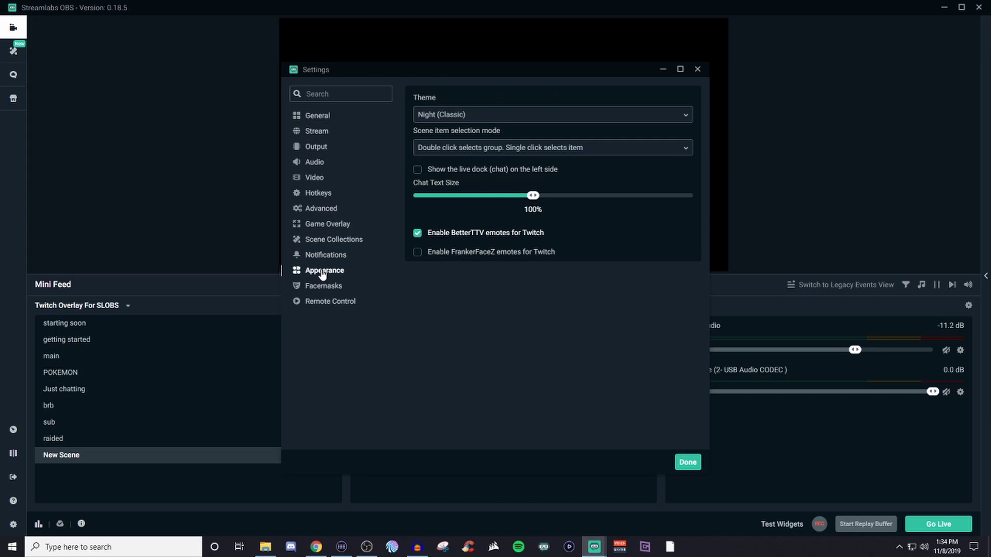
click(686, 115)
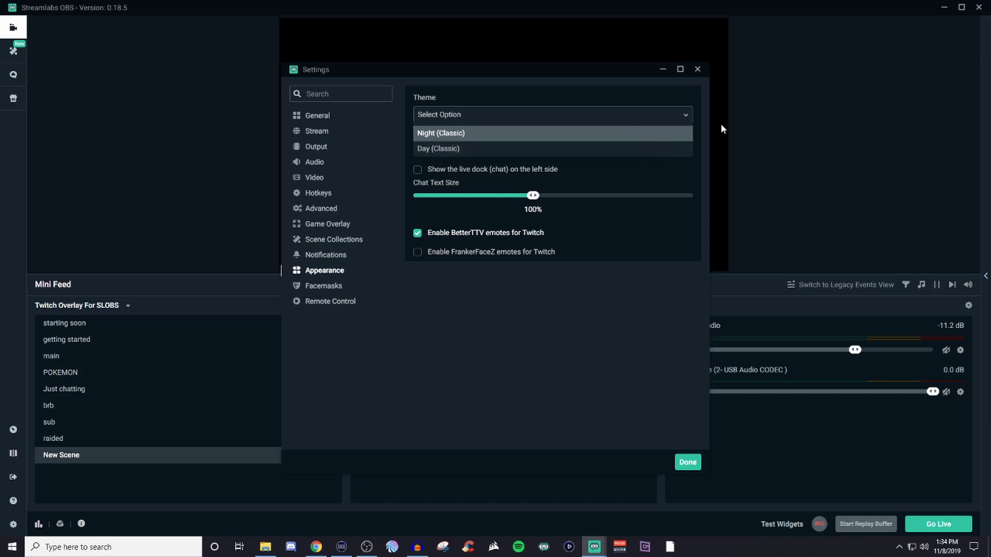
click(685, 118)
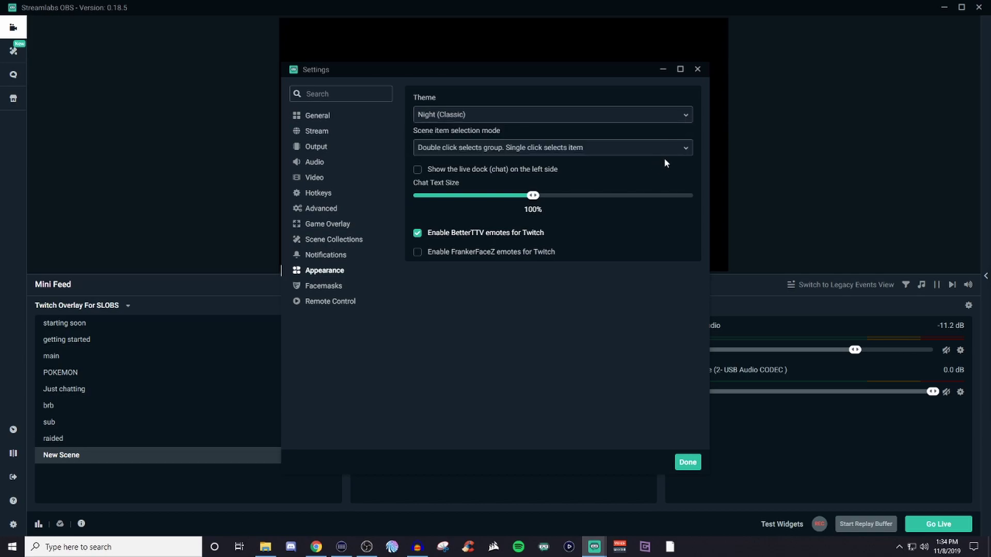
click(683, 152)
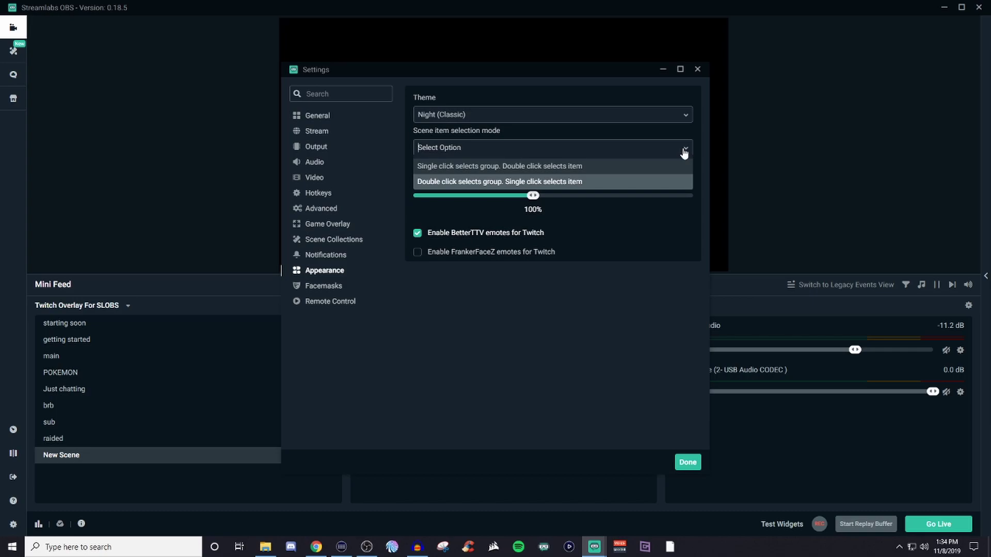
click(674, 185)
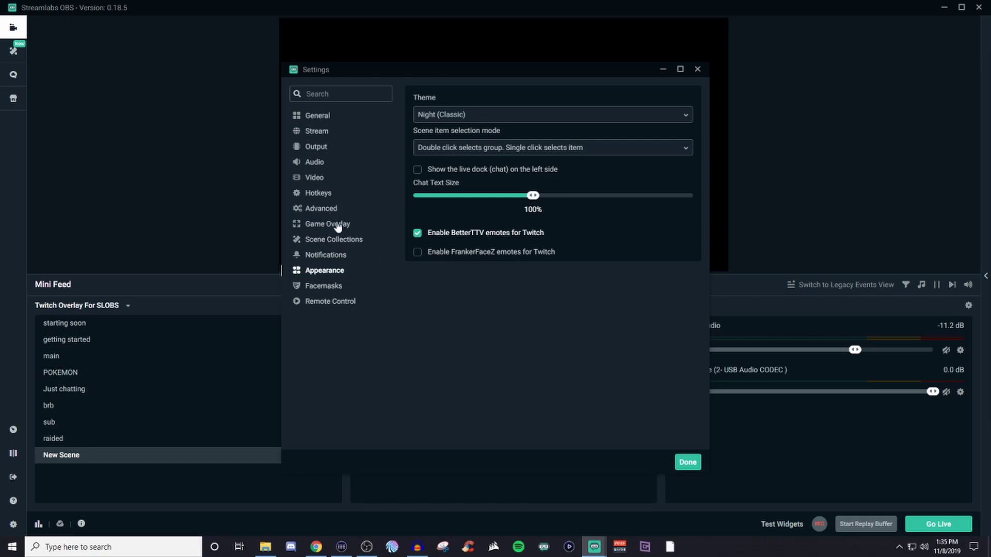
Step: View the Facemasks settings, then the Remote Control page with its QR code
click(321, 288)
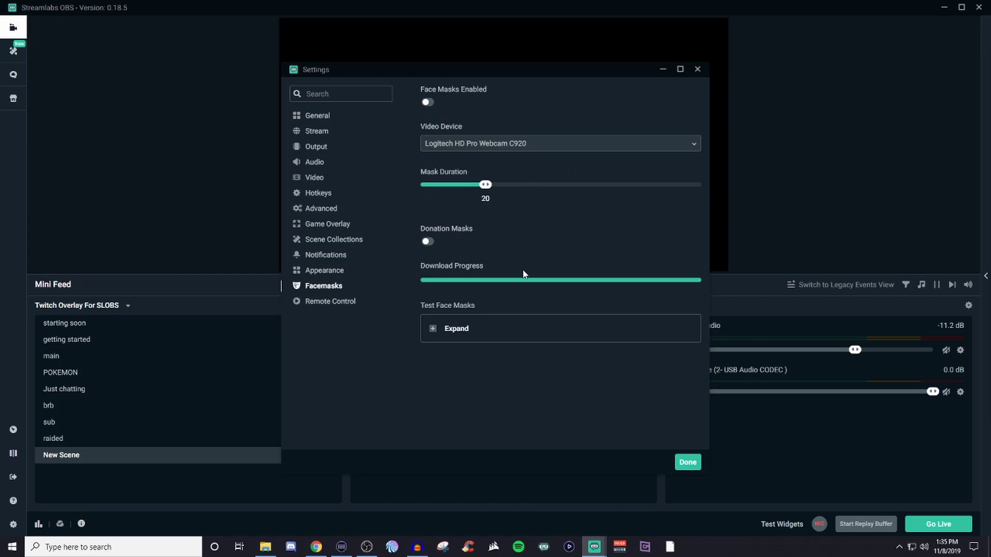
click(320, 303)
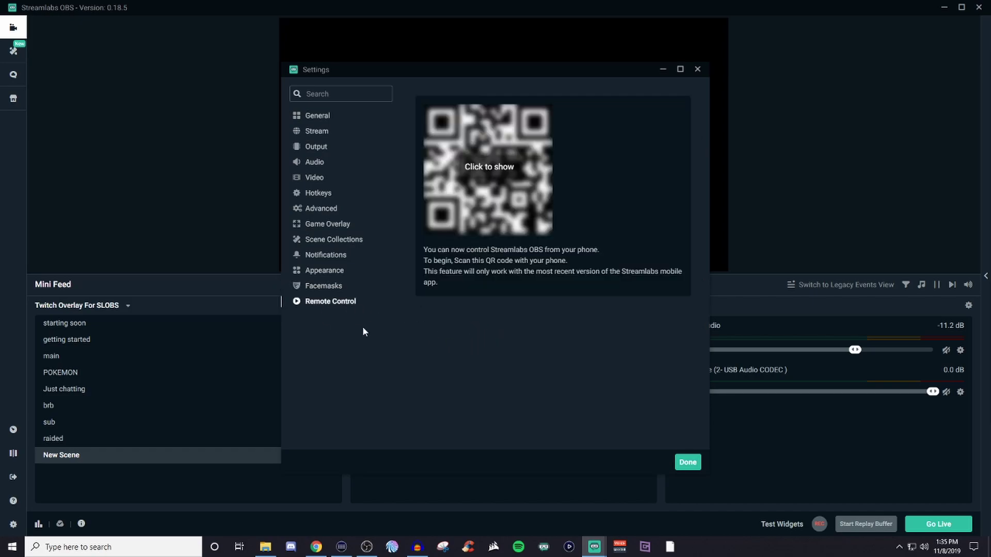